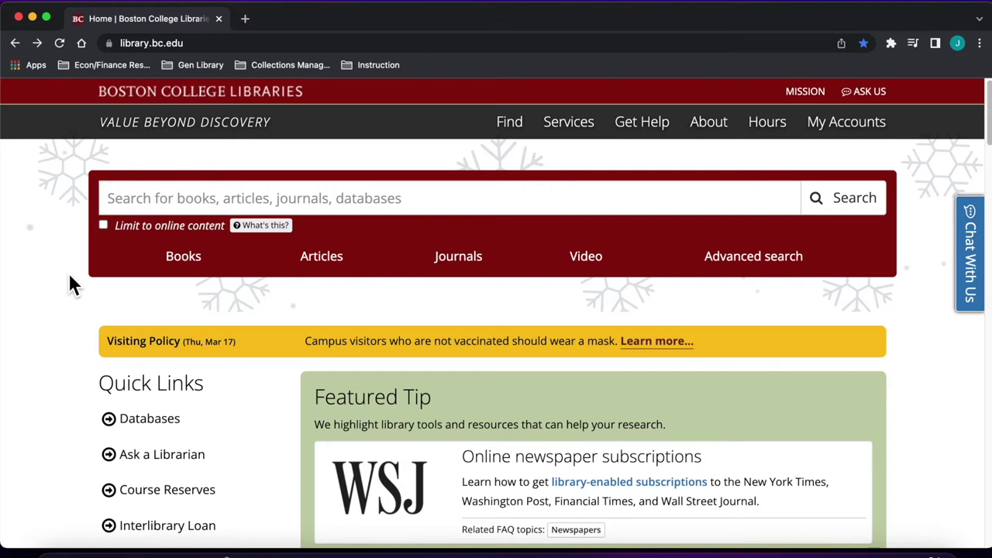
Step: Search the library's A-Z databases list for 'data axle' and open Data Axle Reference Solutions
click(143, 430)
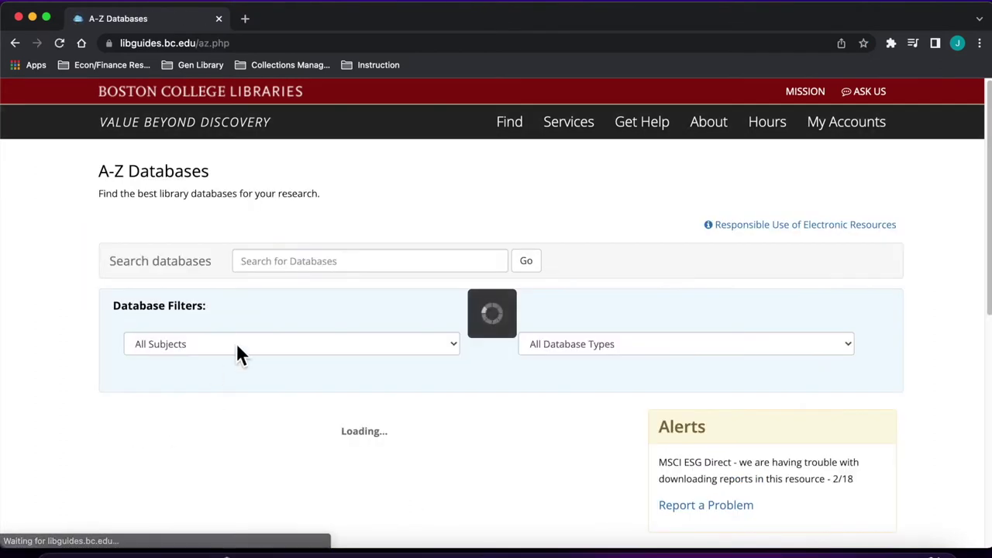
click(268, 268)
text(dat)
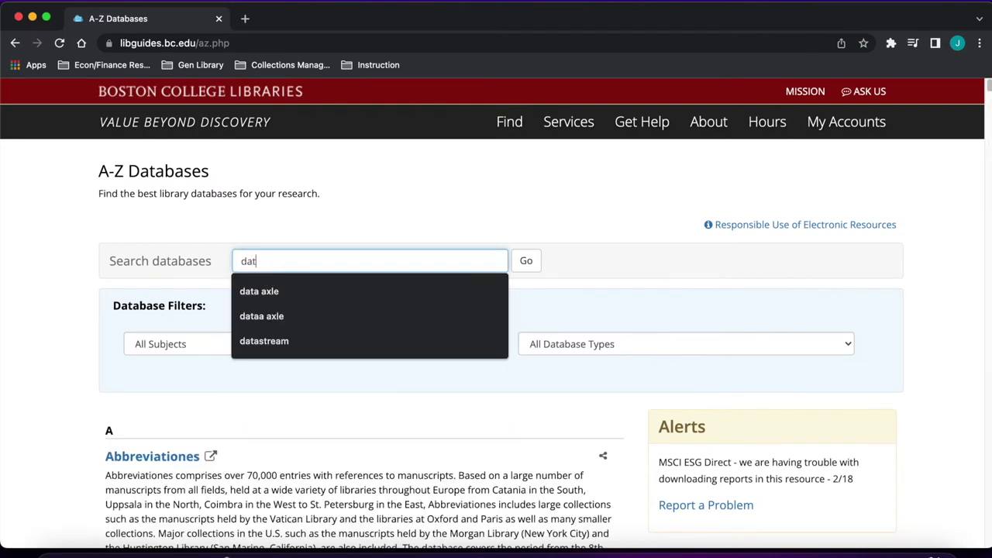
text(a axle)
key(Return)
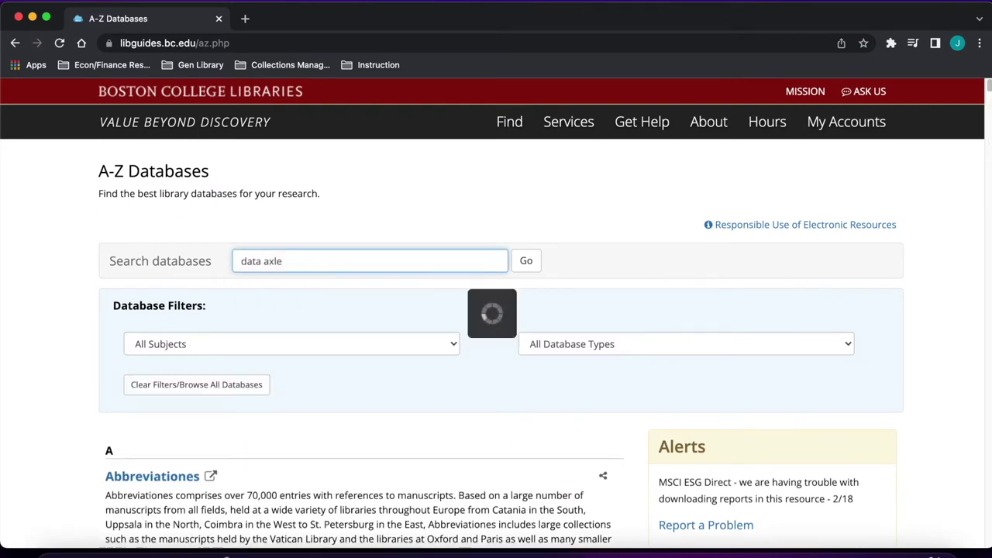
click(159, 463)
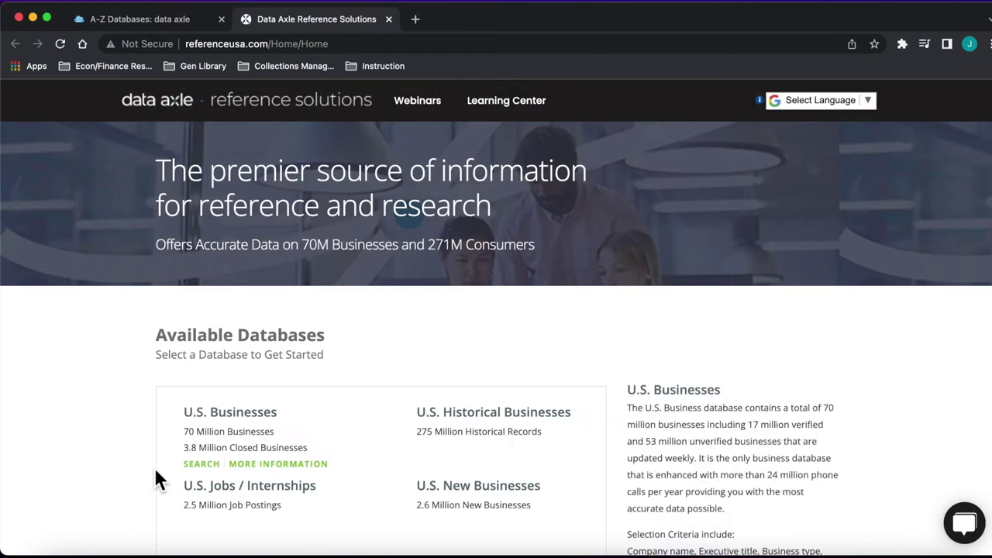
Step: In the U.S. Businesses advanced search, add NAICS 71121103 professional sports clubs as a criterion
click(203, 465)
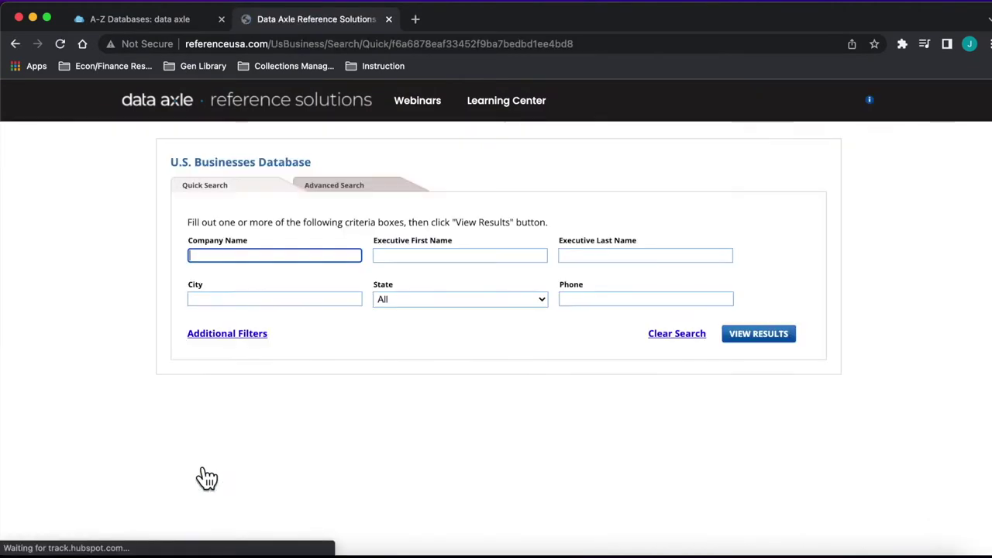
click(341, 196)
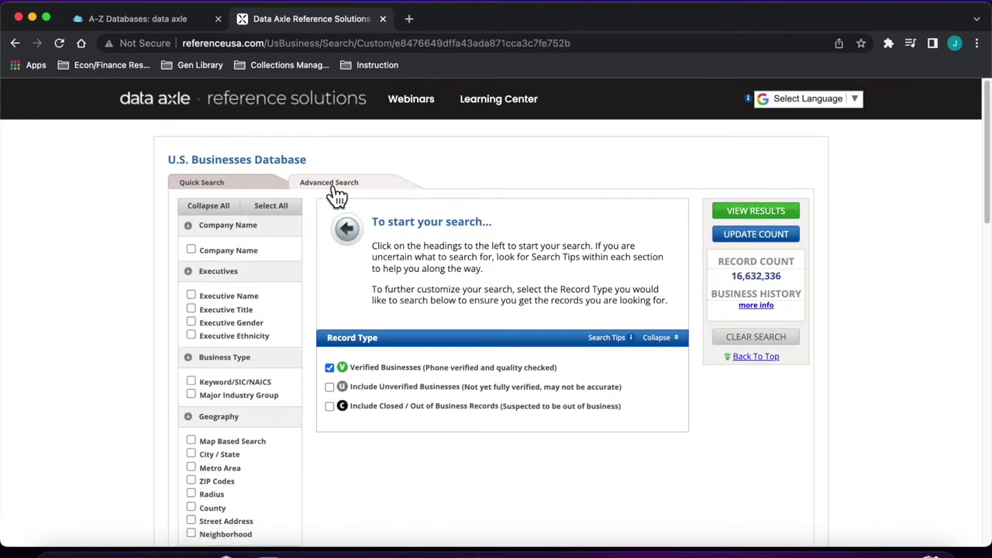
click(192, 381)
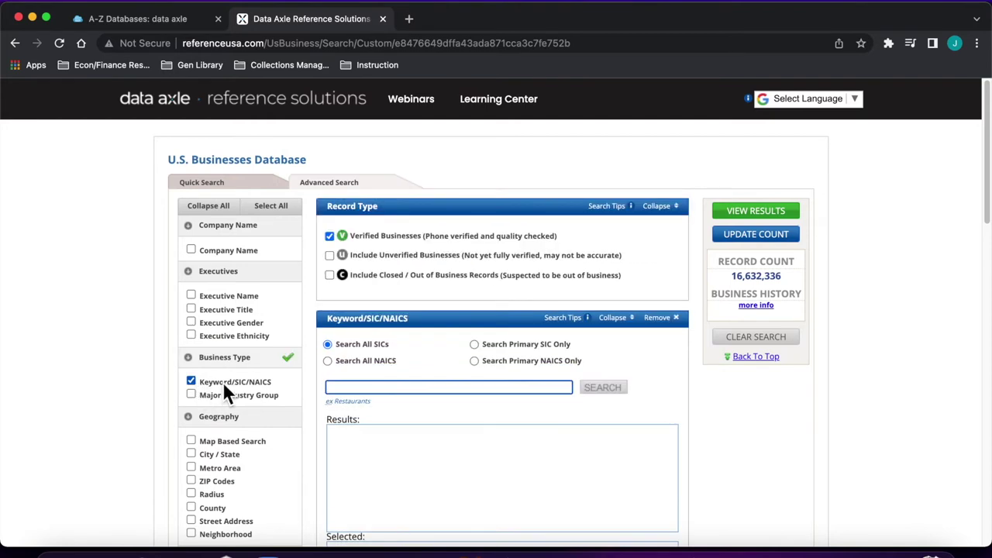
click(328, 361)
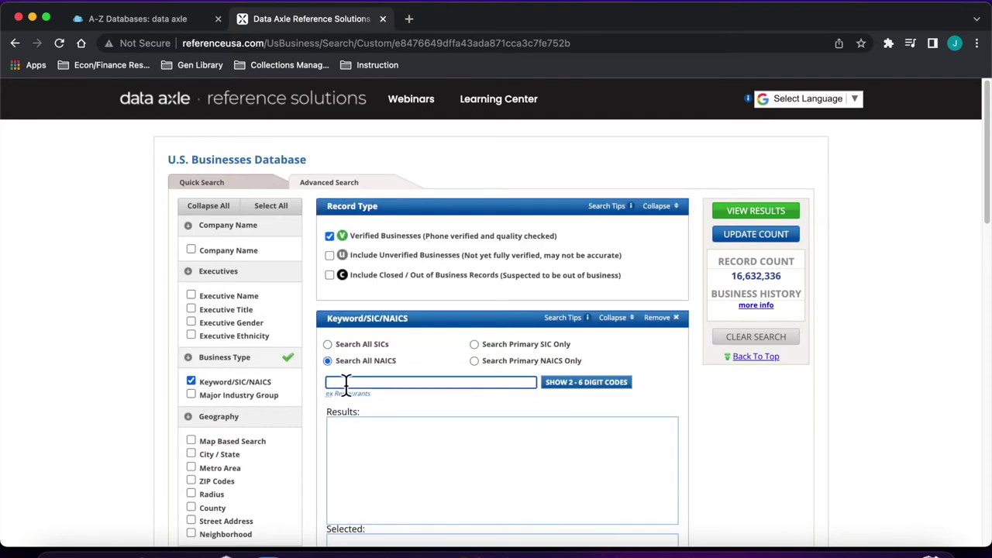
click(347, 382)
text(03)
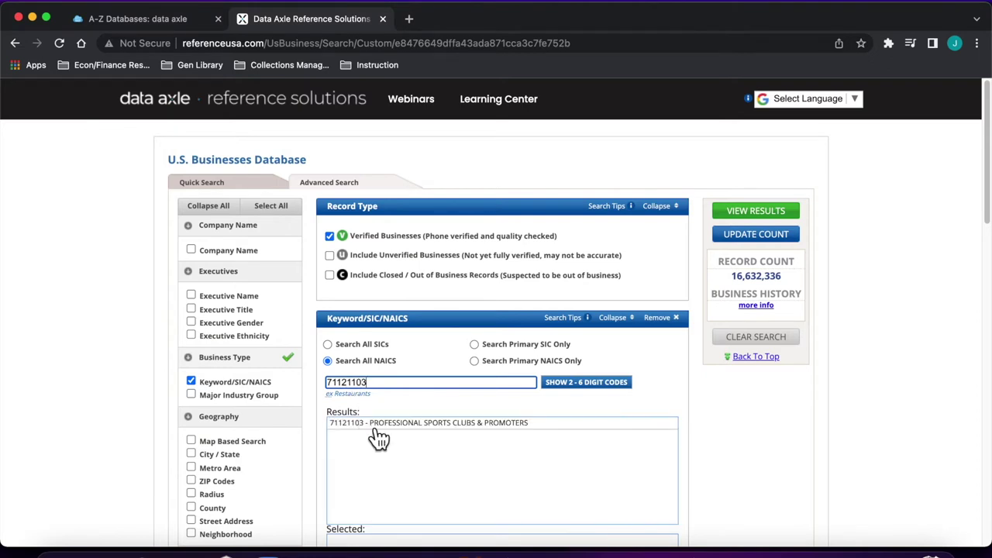
click(376, 428)
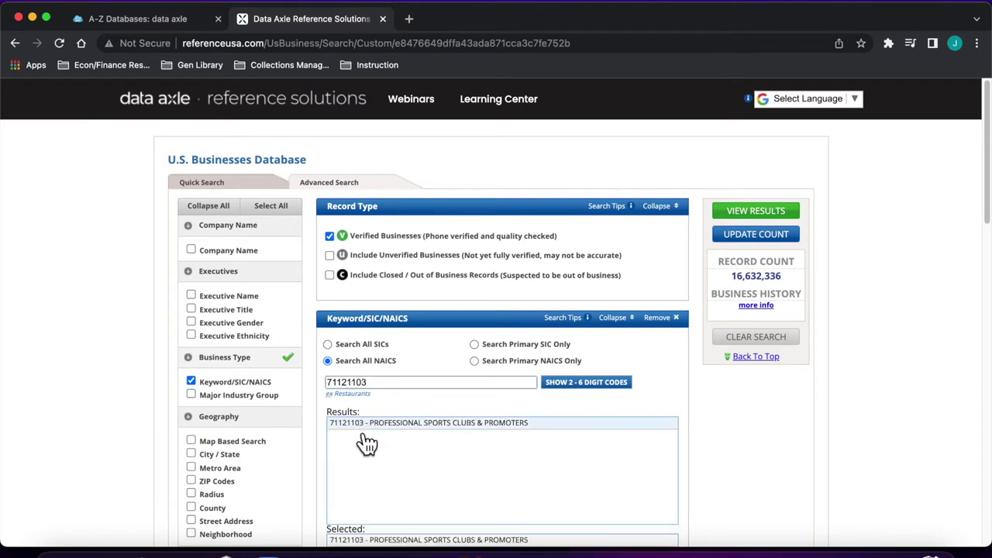
Step: Limit the search to New York, New Jersey, Massachusetts and Boston, MA, then view the results
click(192, 454)
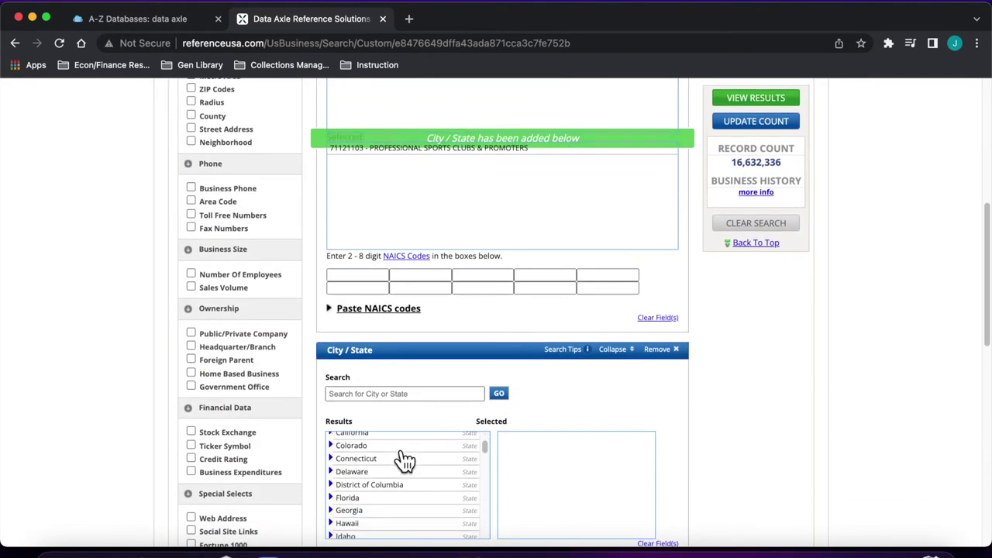
text(new york)
click(388, 438)
triple_click(392, 395)
text(n)
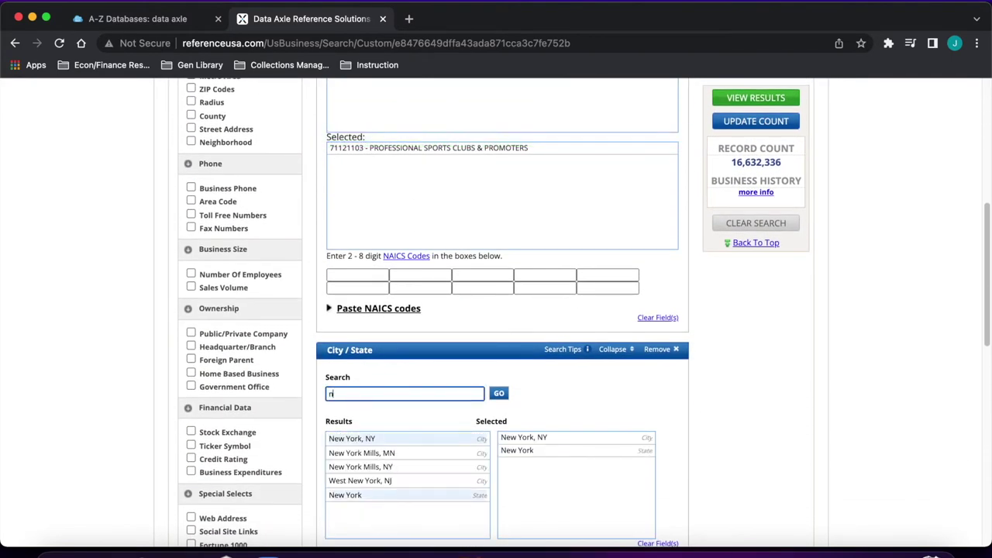
text(ew jersey)
click(388, 439)
triple_click(387, 393)
text(massachusetts)
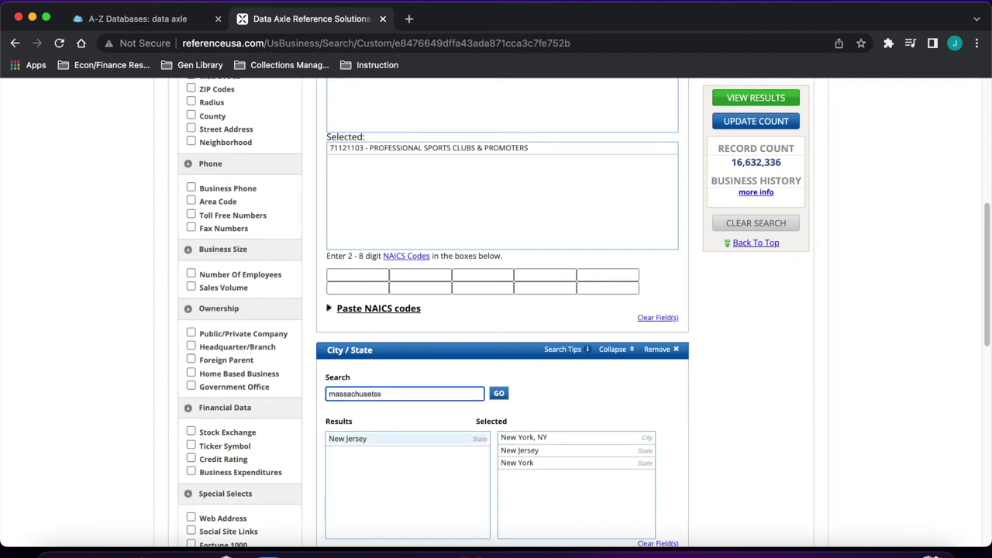
click(377, 439)
triple_click(392, 393)
text(boston)
click(365, 481)
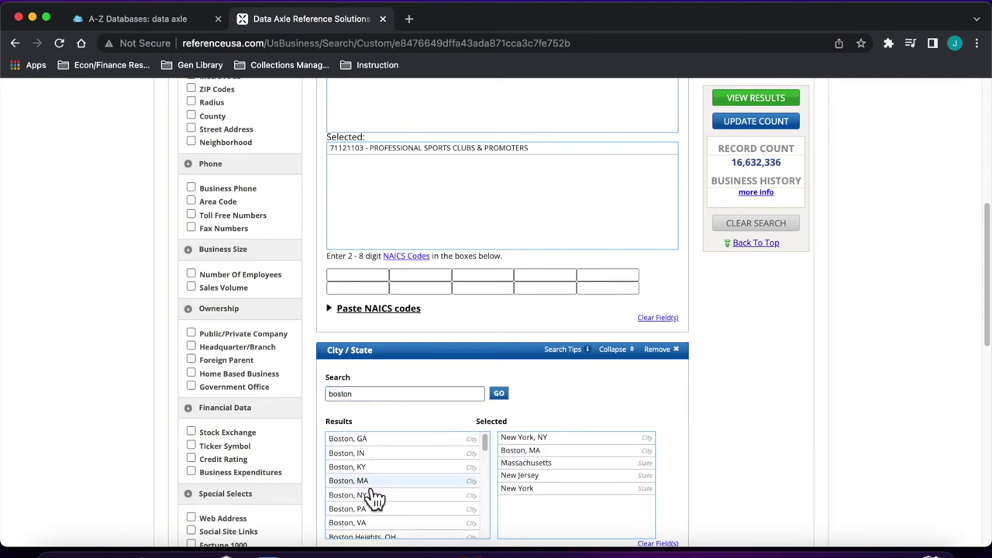
click(736, 107)
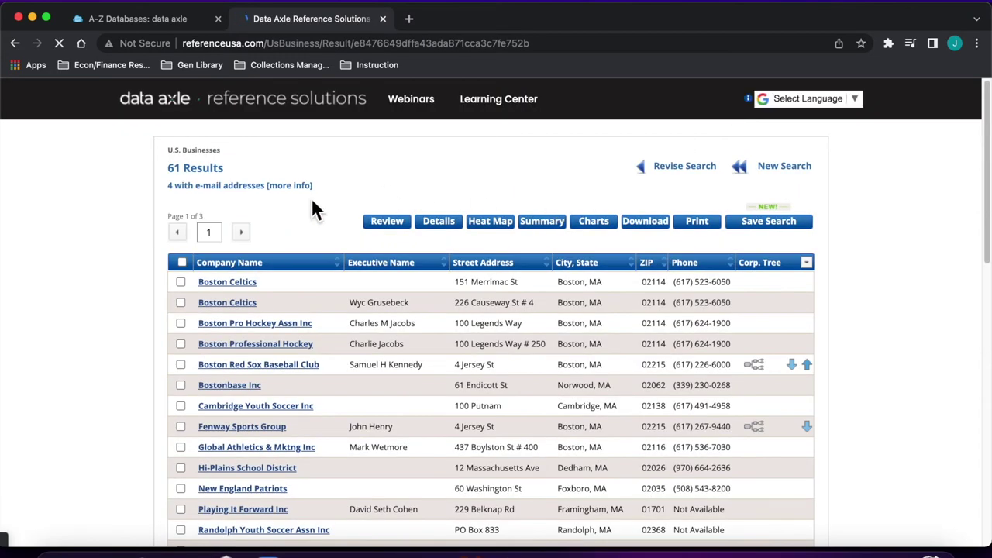
Step: View the results' summary charts by ZIP code, sales volume and finally employee size
scroll(326, 197, down, 2)
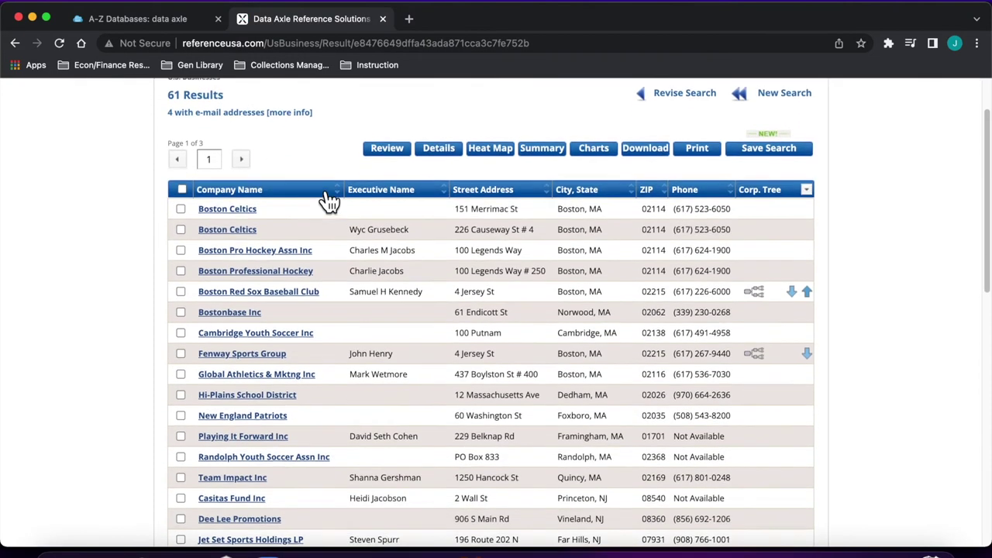
scroll(330, 200, down, 1)
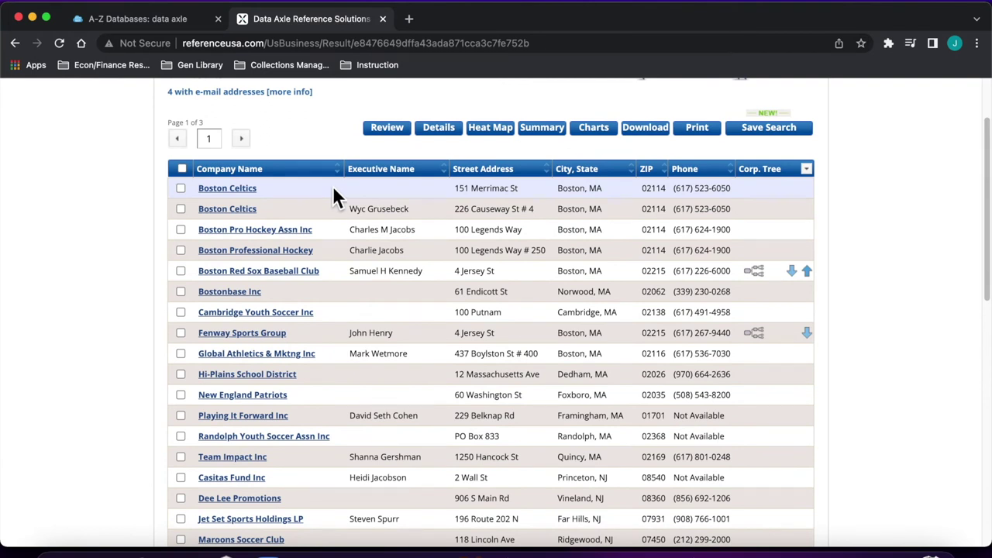
click(593, 130)
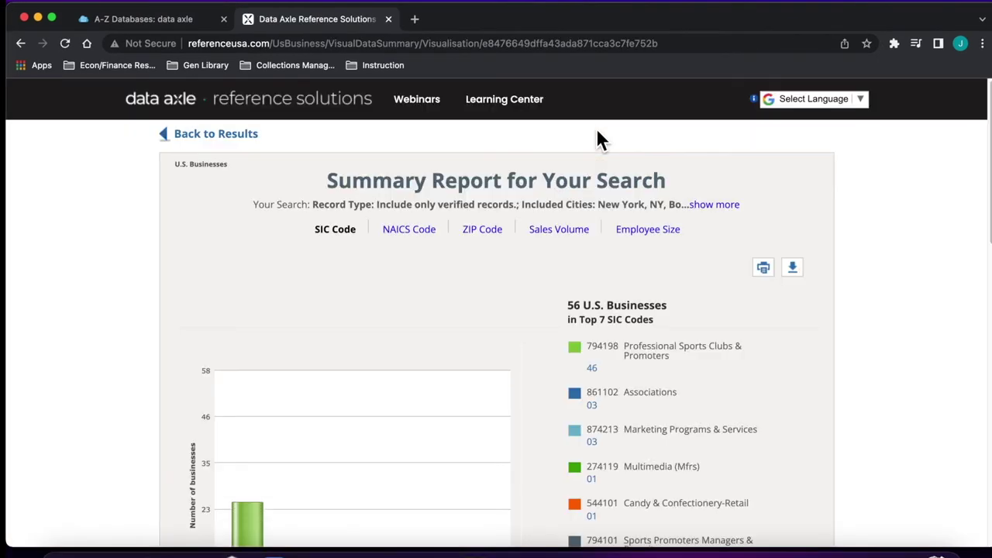
scroll(596, 128, down, 2)
scroll(597, 138, down, 1)
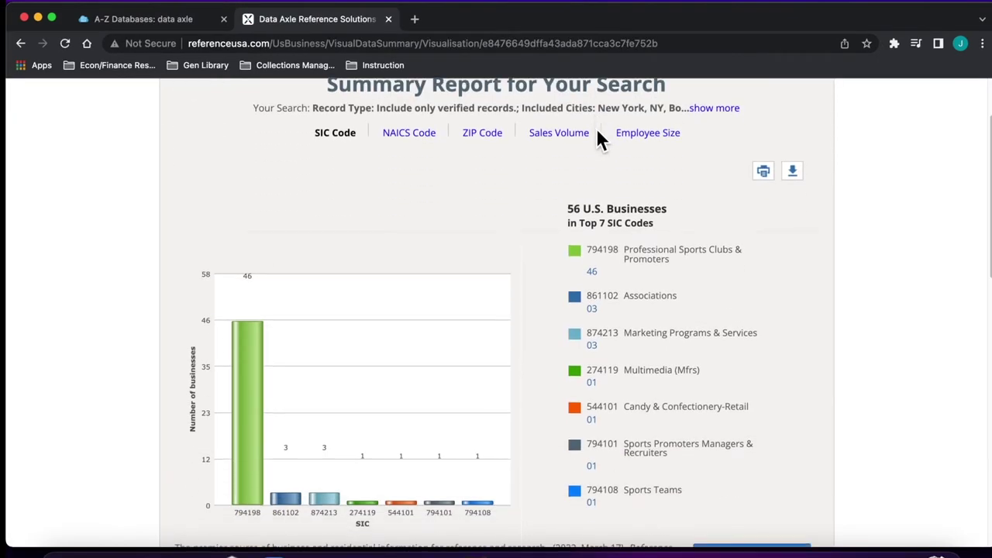
click(500, 139)
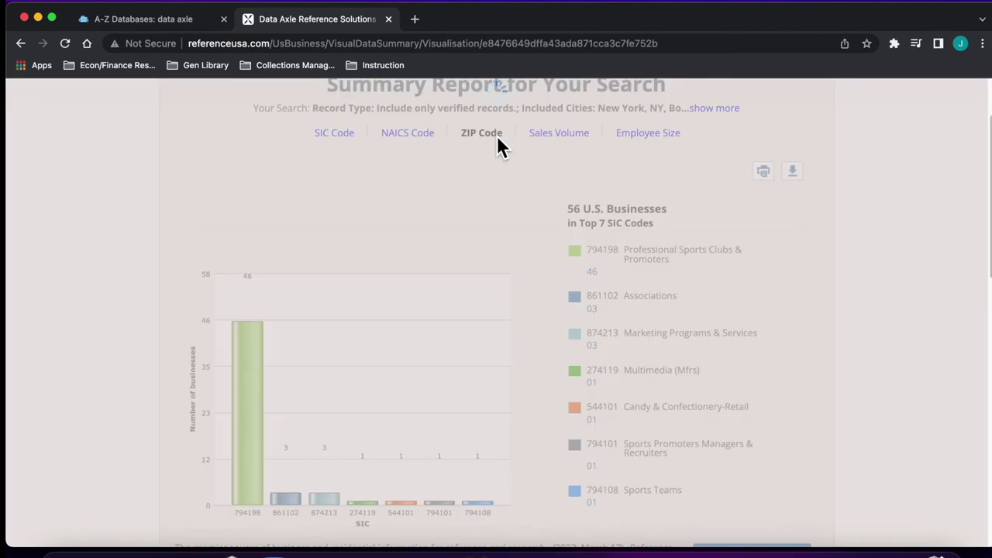
click(564, 134)
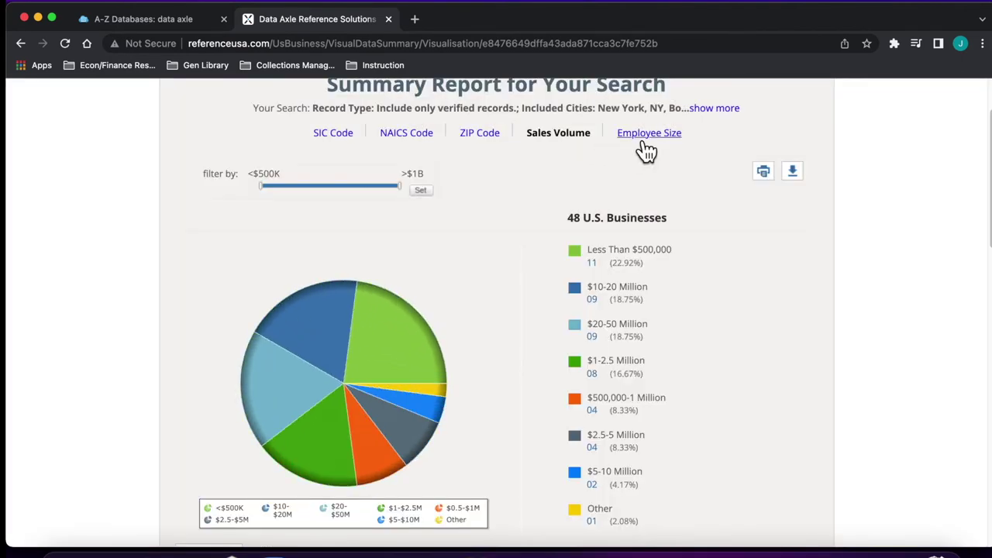
click(643, 140)
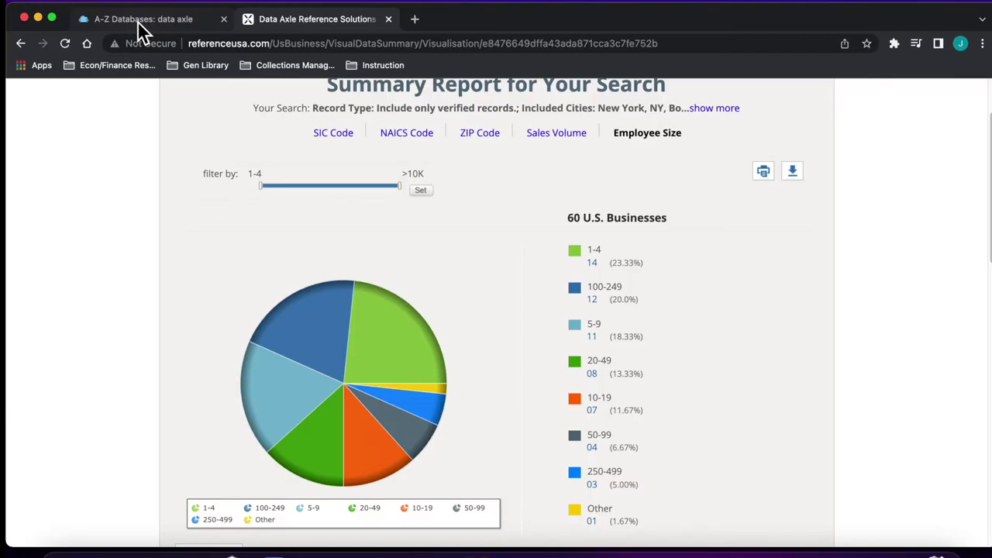
Step: Find Business Source Complete in the library's A-Z databases list and open it
click(142, 21)
triple_click(305, 260)
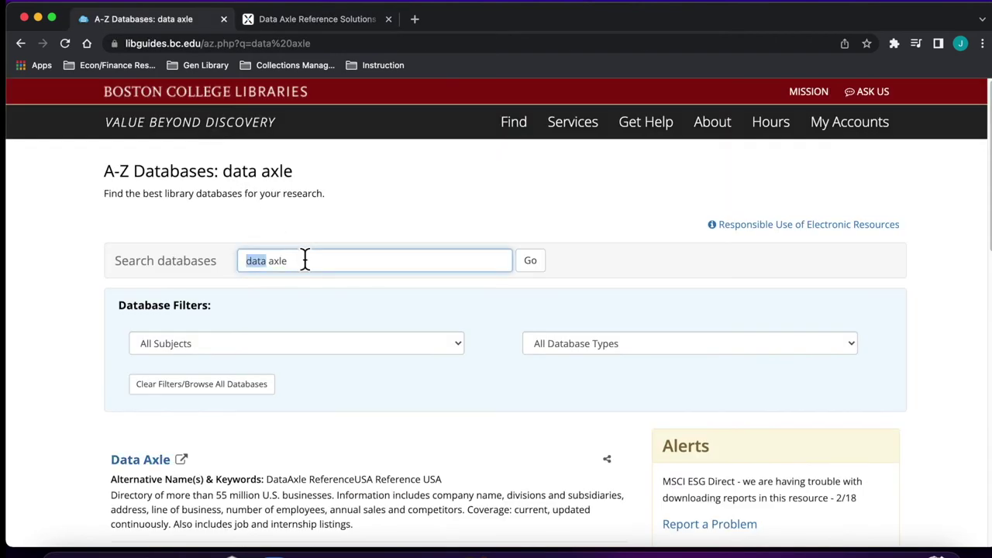
text(business sour)
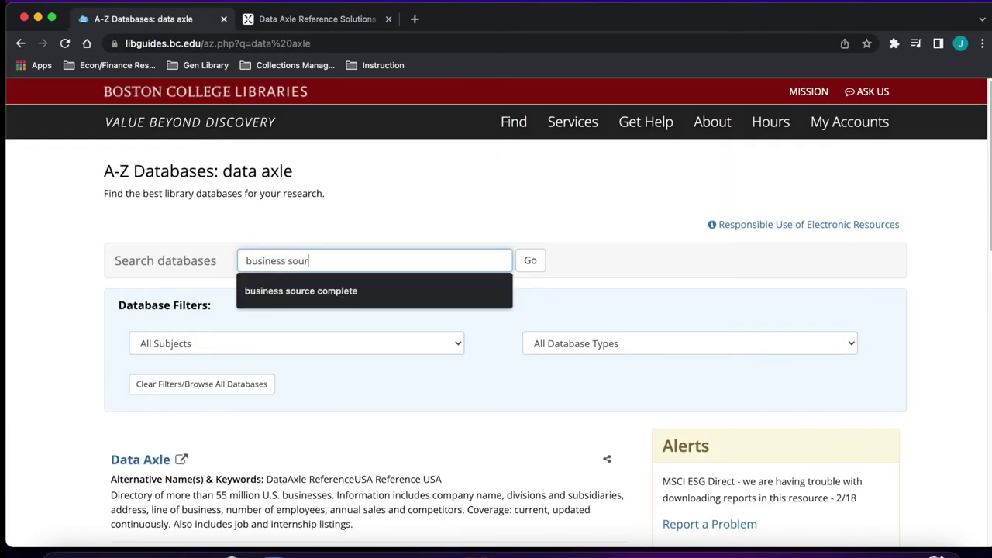
text(te)
key(Return)
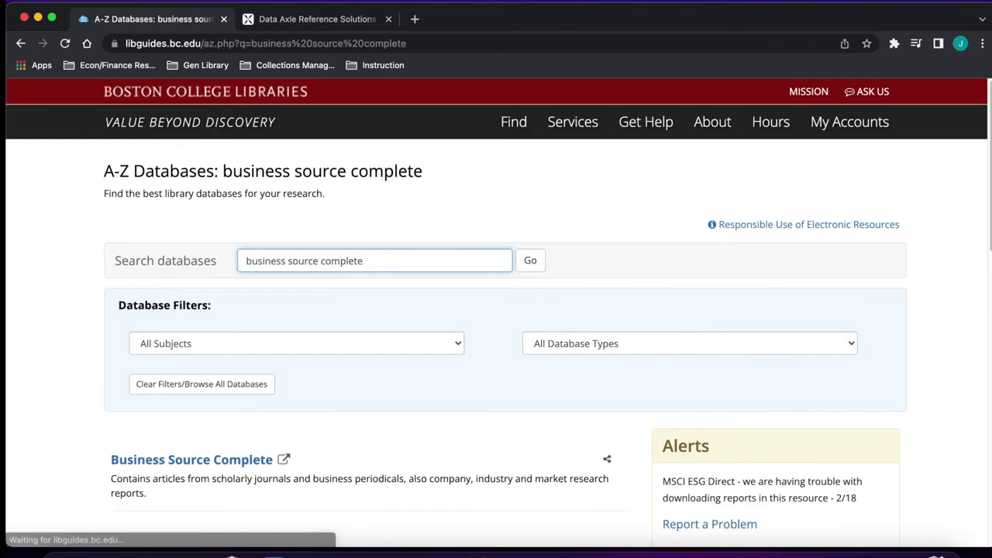
click(240, 461)
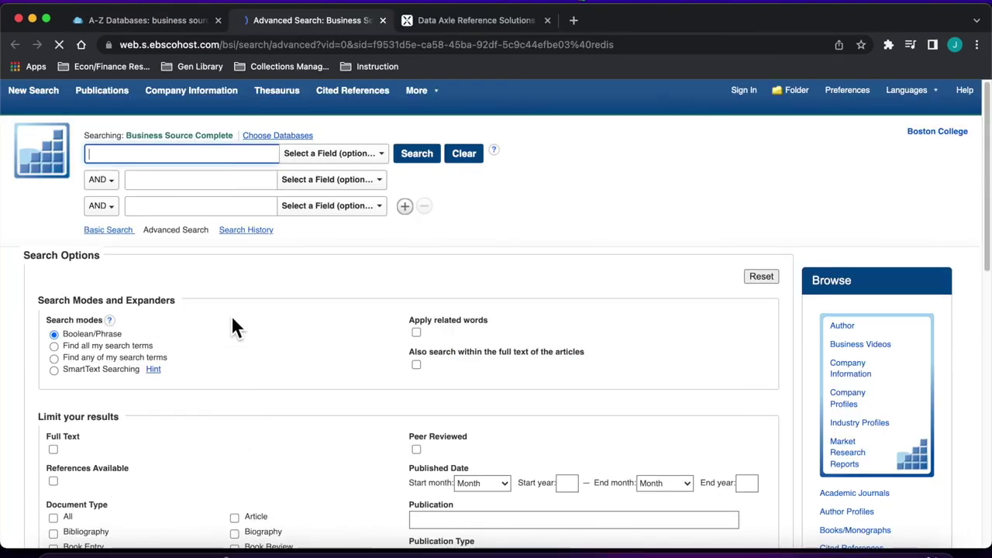
Step: Search Sports AND (data OR analytics) combined with the four locations and major-league terms
click(185, 163)
text(sport)
click(176, 211)
click(176, 180)
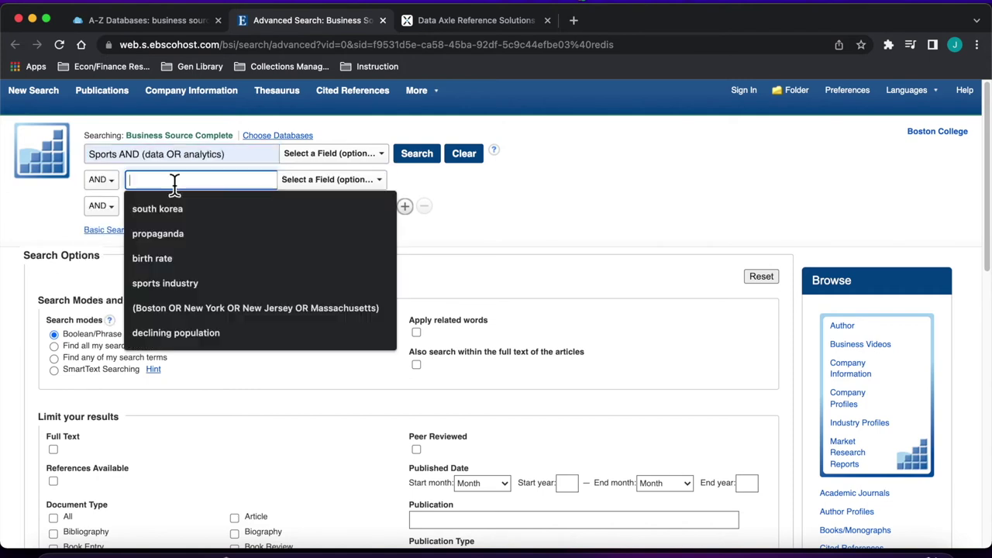
click(165, 307)
click(161, 208)
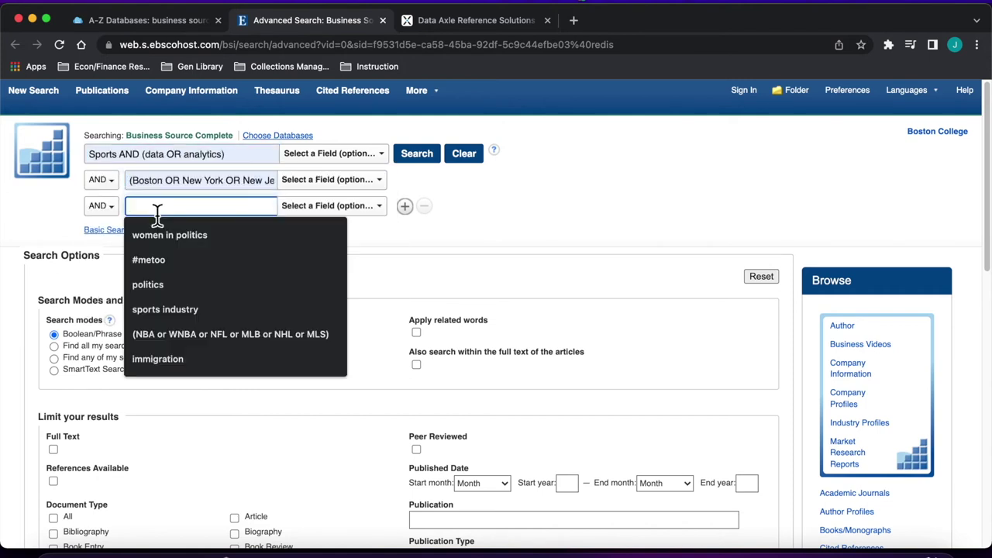
click(166, 335)
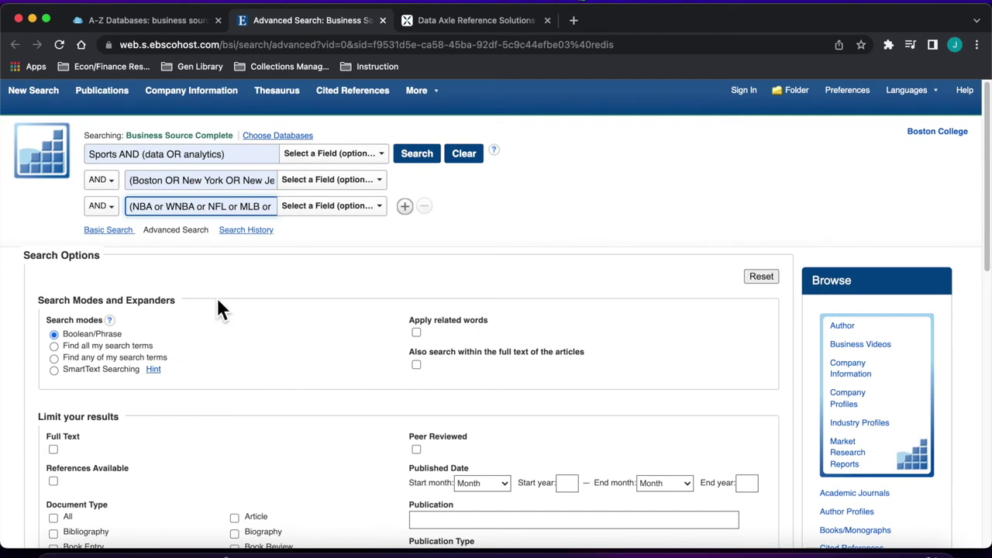
click(417, 154)
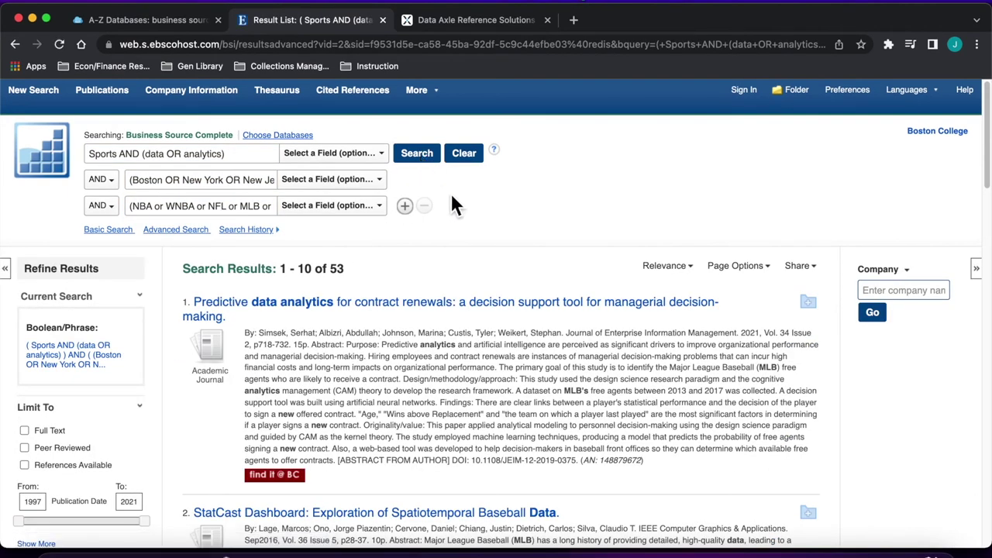
Step: Scroll through the ten first-page results down to 'How an NBA Team Thinks About Data, Talent, and Pricing.'
scroll(453, 206, down, 3)
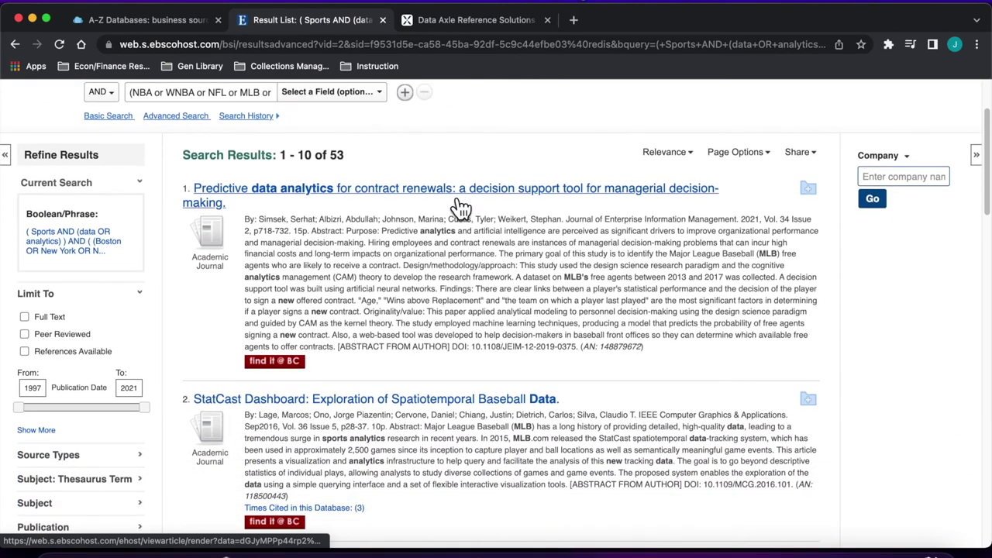
scroll(461, 208, down, 3)
scroll(457, 205, down, 3)
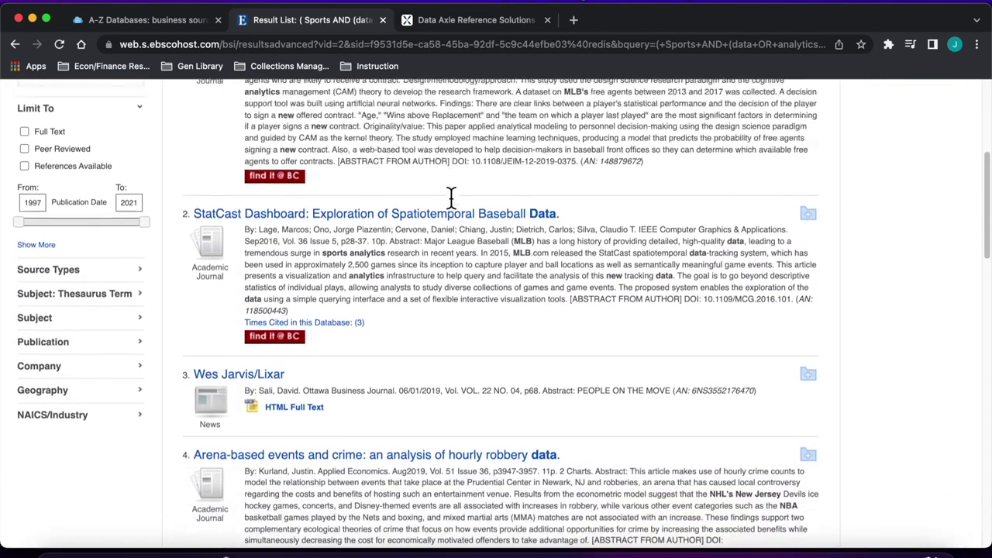
scroll(451, 198, down, 3)
scroll(451, 198, down, 1)
scroll(451, 198, down, 1)
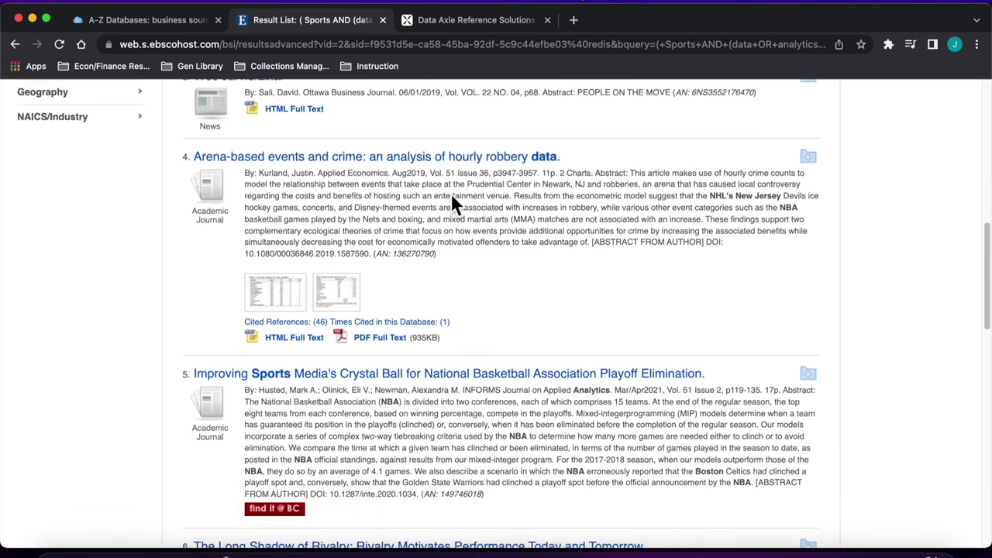
scroll(451, 198, down, 3)
scroll(453, 203, down, 3)
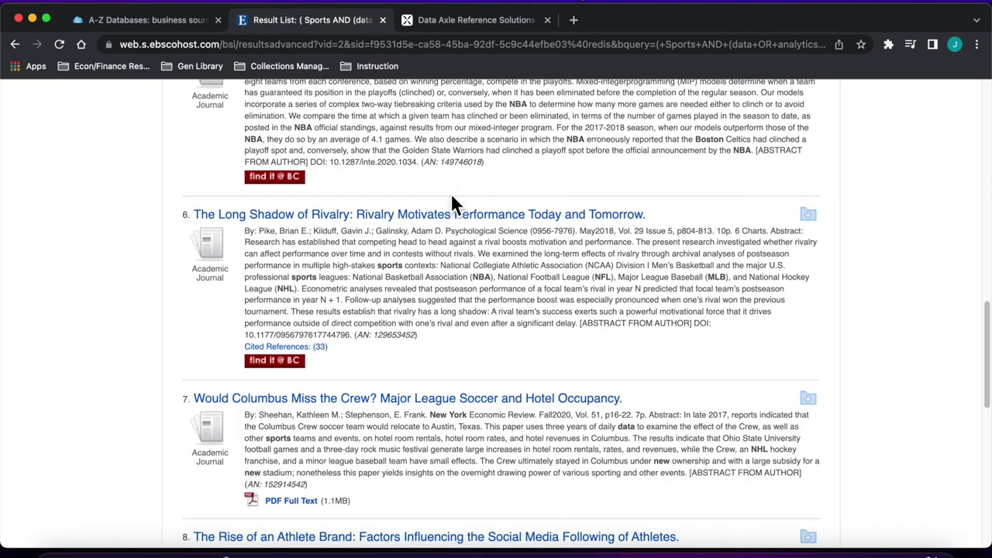
scroll(453, 203, down, 2)
scroll(451, 200, down, 3)
scroll(451, 199, down, 1)
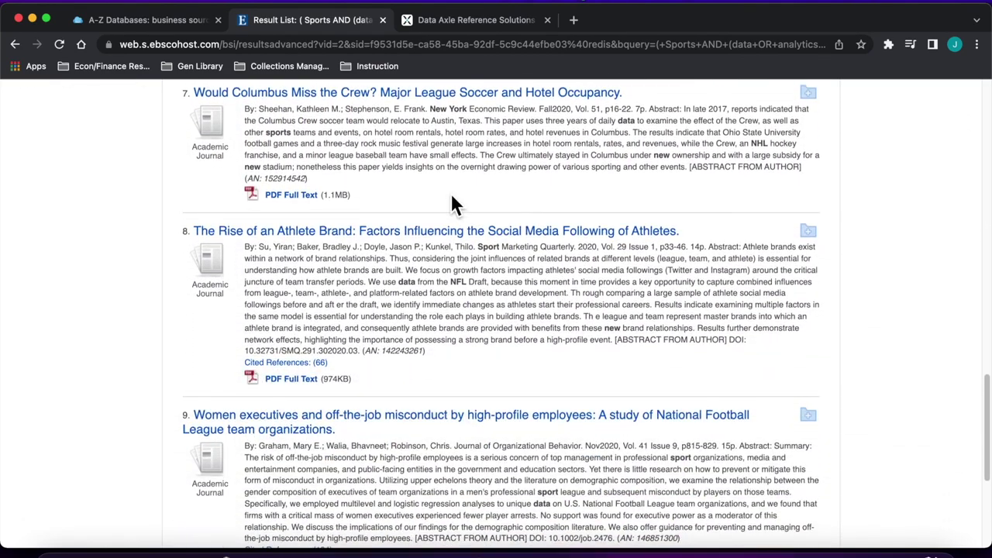
scroll(451, 200, down, 2)
scroll(452, 203, down, 2)
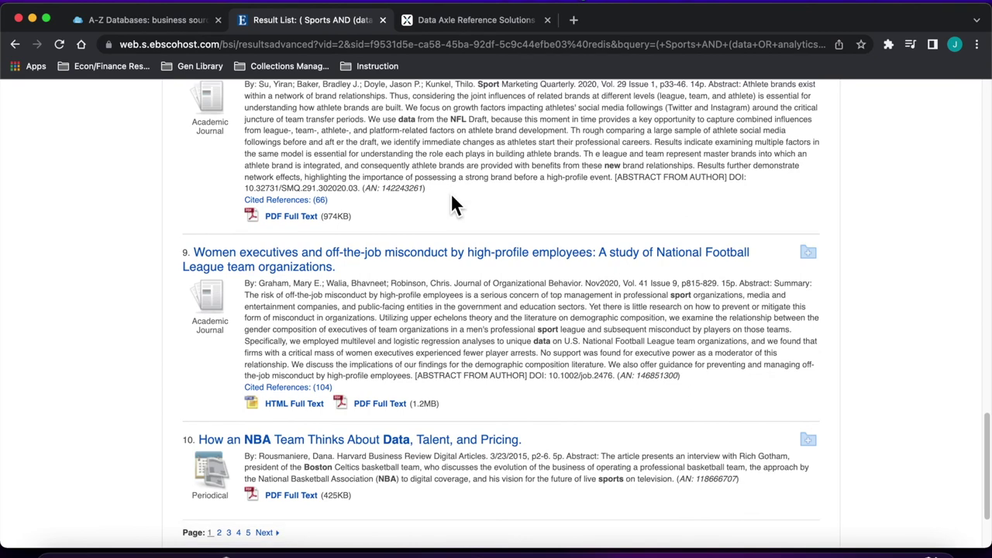
Step: Open and read the detailed record for 'How an NBA Team Thinks About Data, Talent, and Pricing.'
click(447, 444)
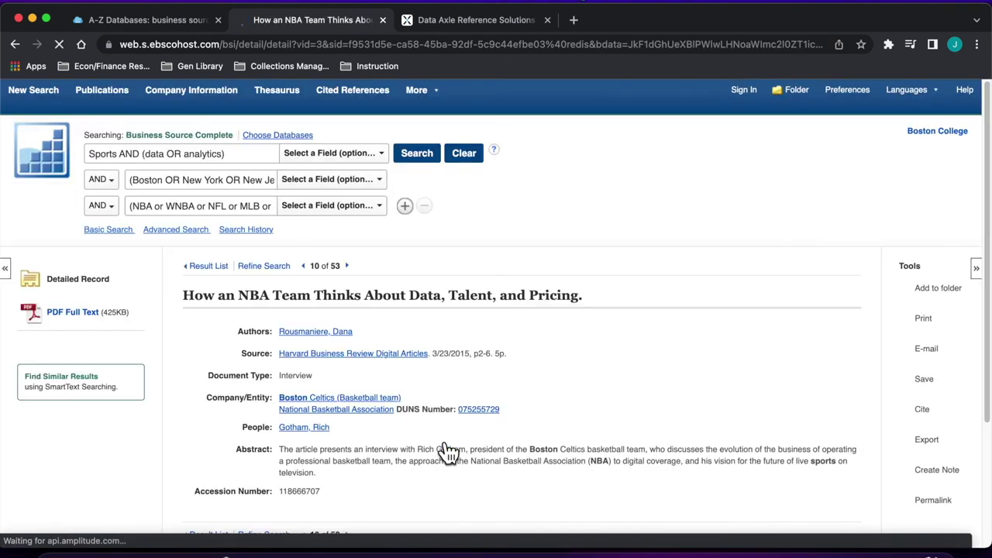
scroll(466, 387, down, 3)
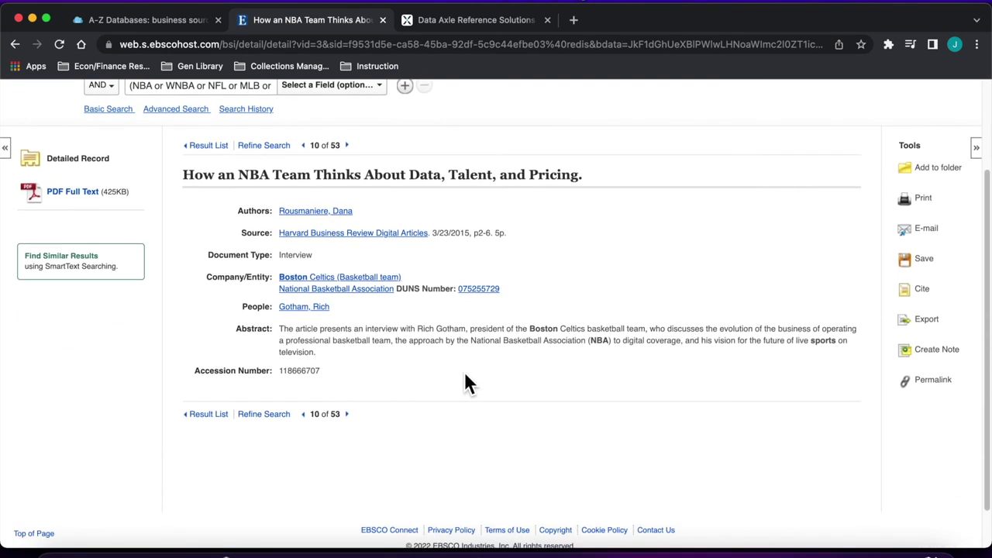